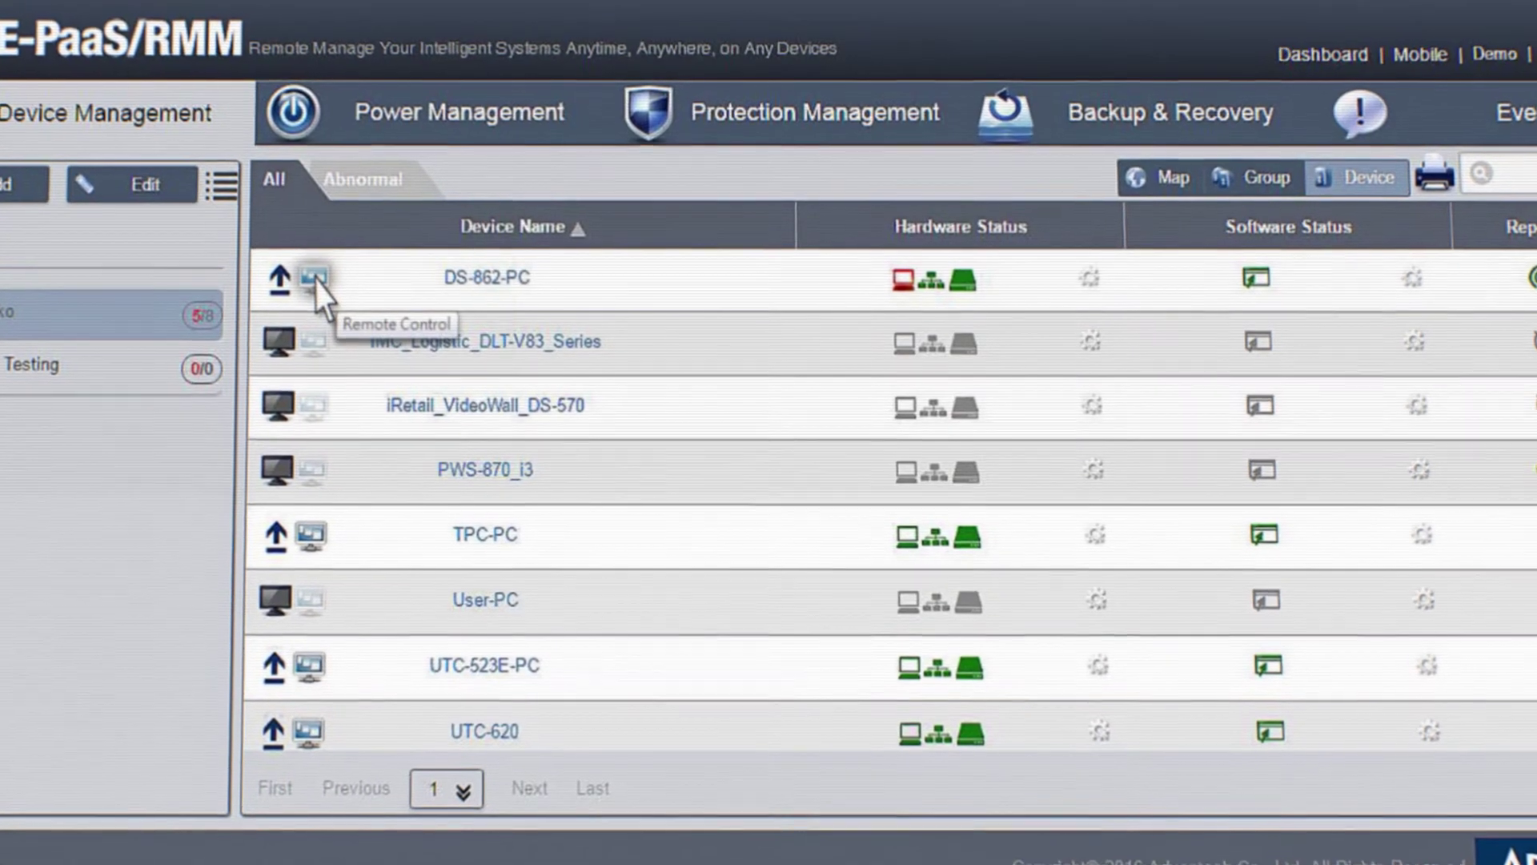
click(316, 281)
click(371, 223)
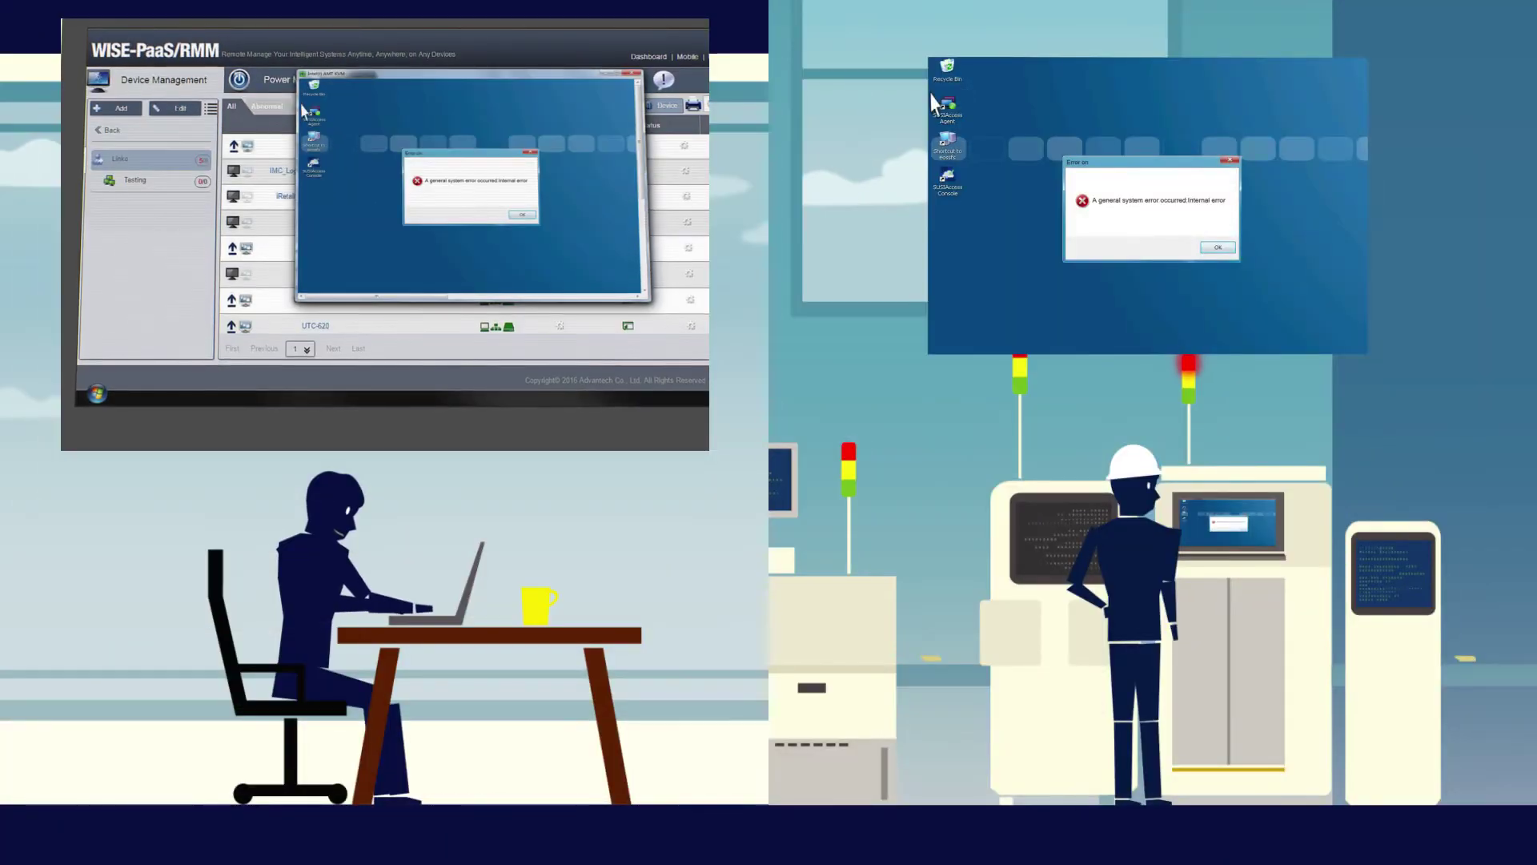